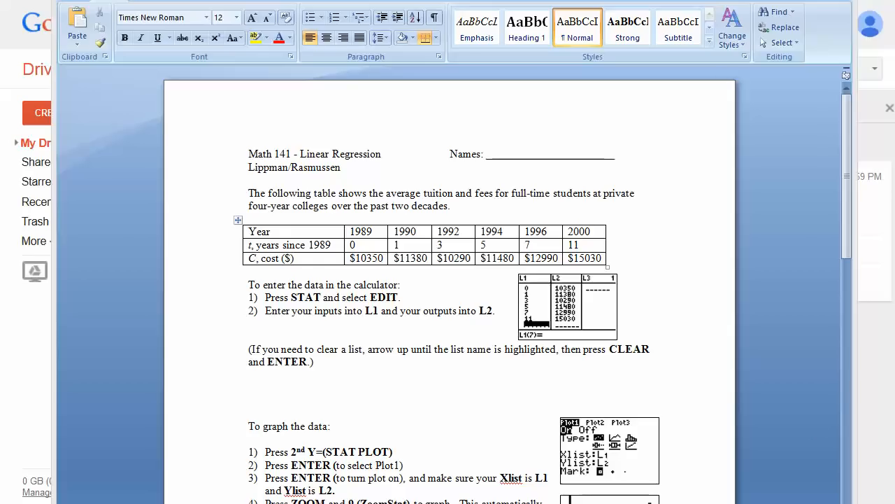
- Switch to Google Drive and create a new blank spreadsheet, enlarging the view
{"action": "key", "text": "alt+Tab"}
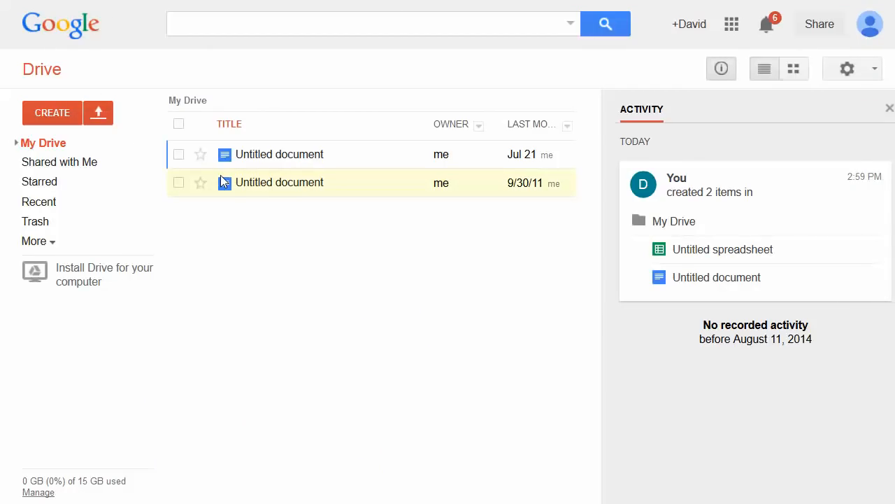
{"action": "left_click", "coordinate": [45, 111]}
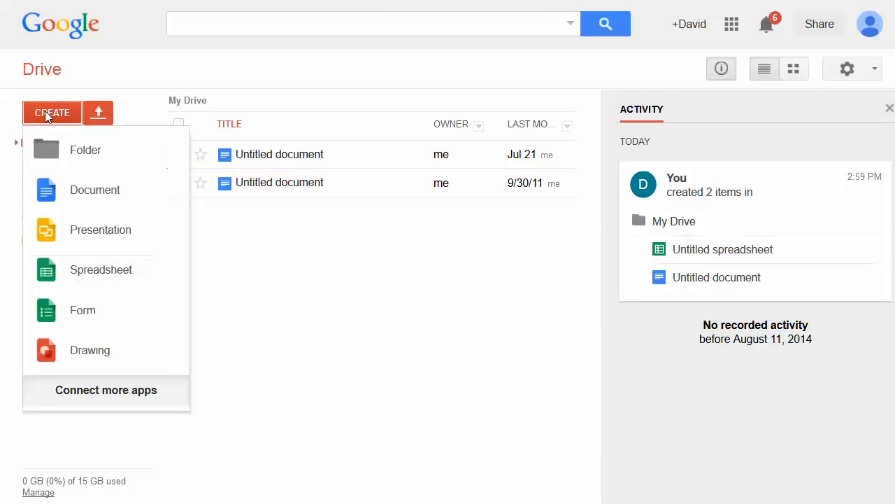
{"action": "left_click", "coordinate": [80, 277]}
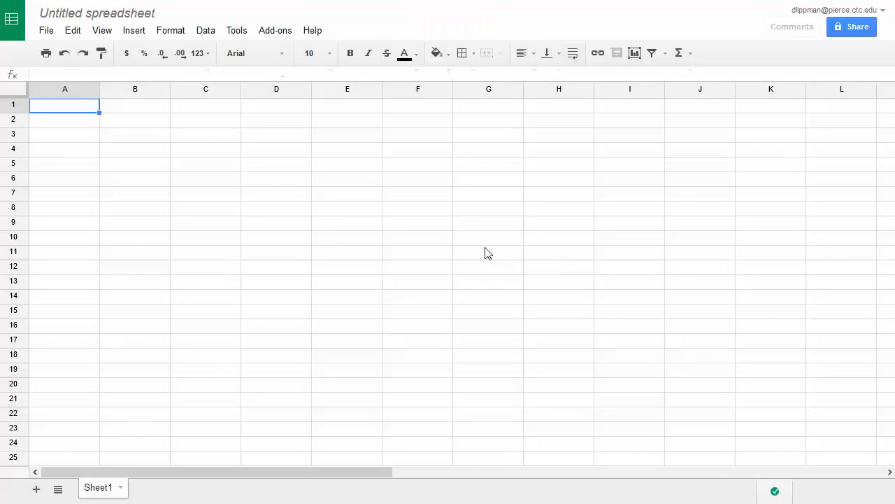
{"action": "key", "text": "ctrl+plus"}
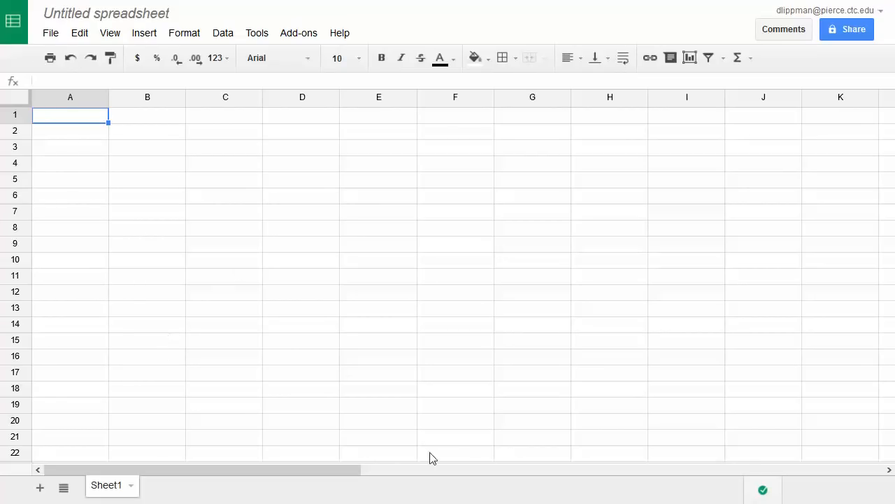
- Enter the column headers t in A1 and Cost in B1
{"action": "key", "text": "alt+Tab"}
{"action": "type", "text": "t,"}
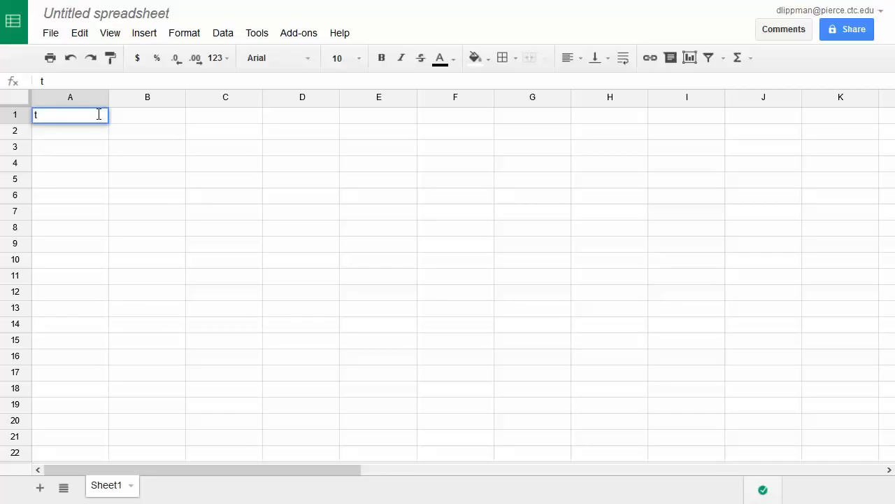
{"action": "key", "text": "Tab"}
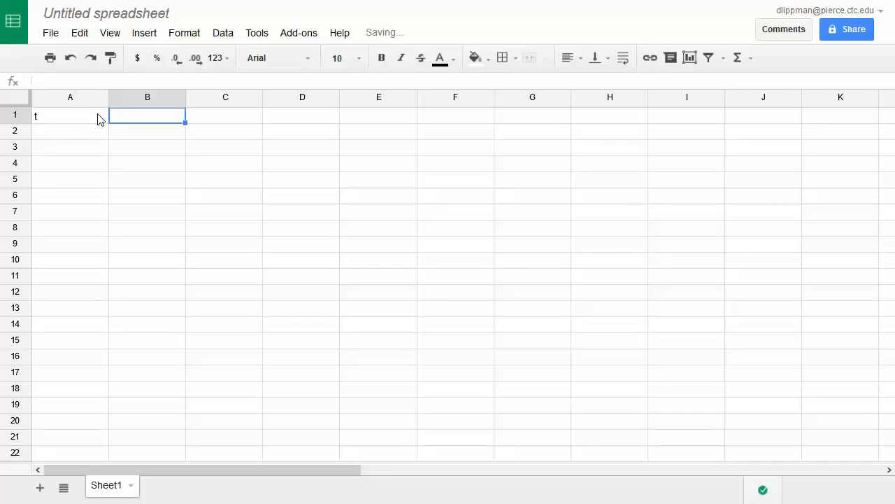
{"action": "type", "text": "Cost"}
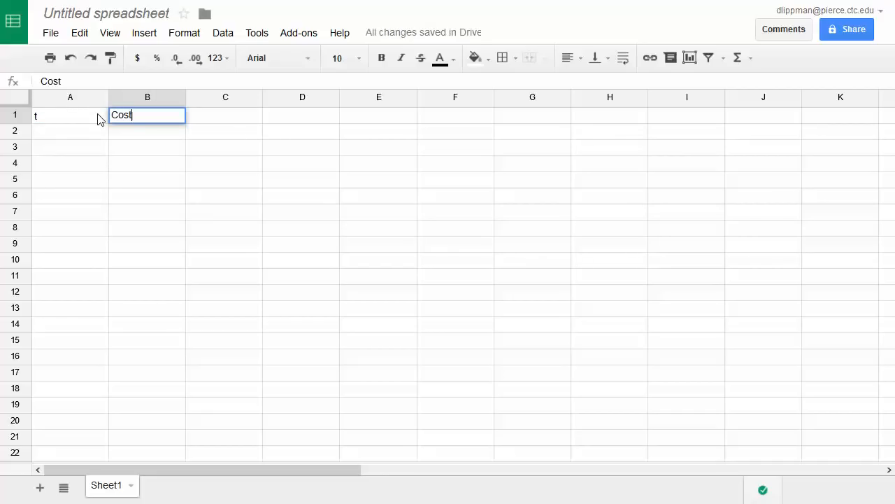
{"action": "key", "text": "Return"}
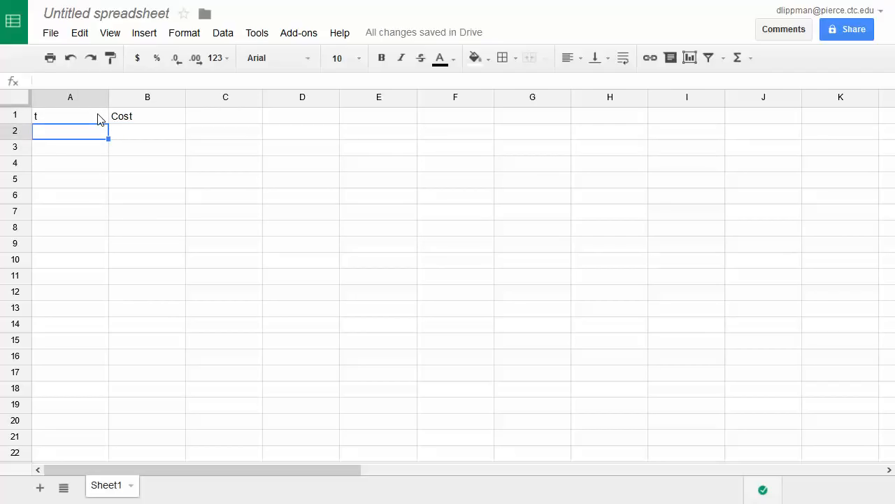
- Fill A2:A7 with the t values 0, 1, 3, 5, 7 and 11
{"action": "type", "text": "0"}
{"action": "key", "text": "Return"}
{"action": "type", "text": "1"}
{"action": "key", "text": "Return"}
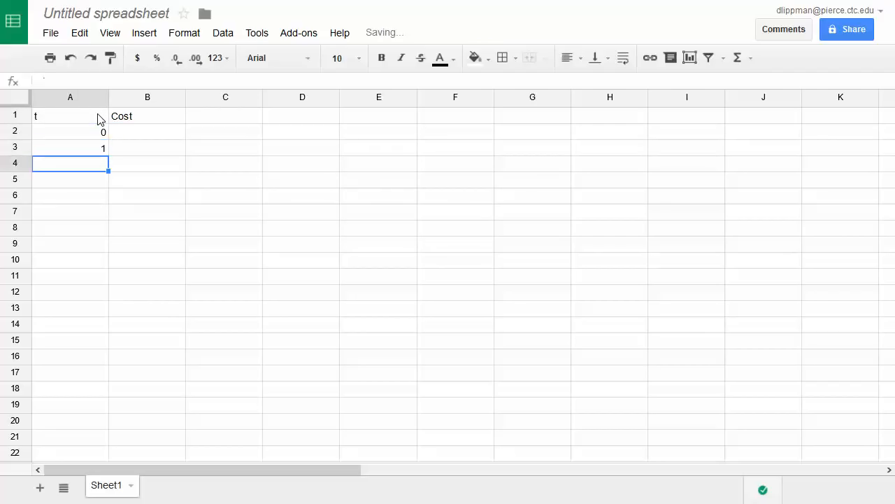
{"action": "type", "text": "3"}
{"action": "key", "text": "Return"}
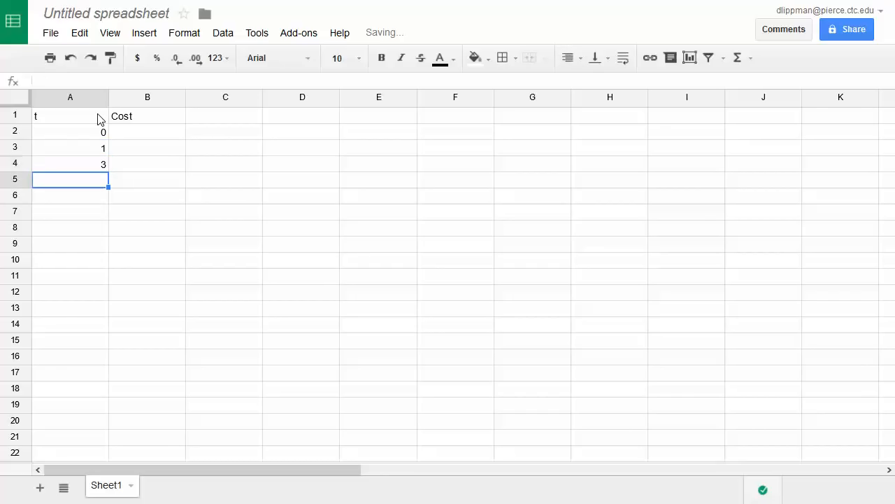
{"action": "type", "text": "5"}
{"action": "key", "text": "Return"}
{"action": "type", "text": "7"}
{"action": "key", "text": "Return"}
{"action": "type", "text": "11"}
{"action": "key", "text": "Tab"}
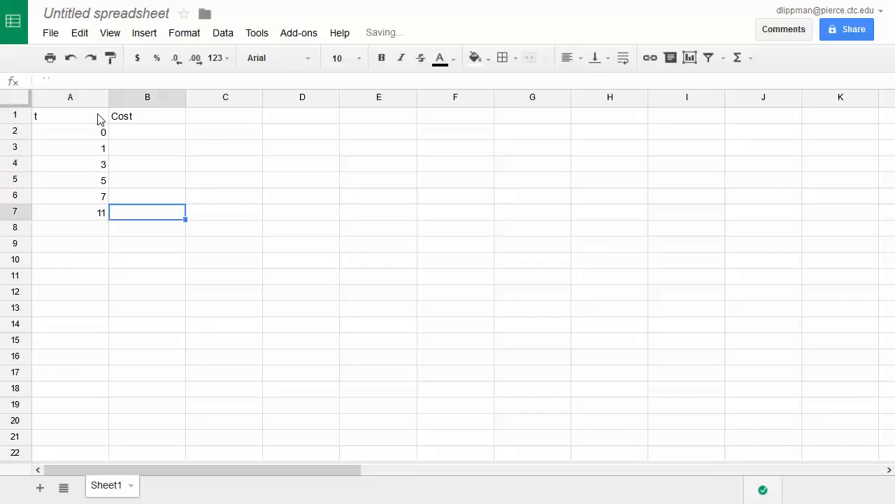
- Fill B2:B7 with the costs 10350, 11380, 10290, 11480, 12990 and 15030
{"action": "key", "text": "Up"}
{"action": "key", "text": "Up"}
{"action": "key", "text": "Up"}
{"action": "key", "text": "Up"}
{"action": "key", "text": "Up"}
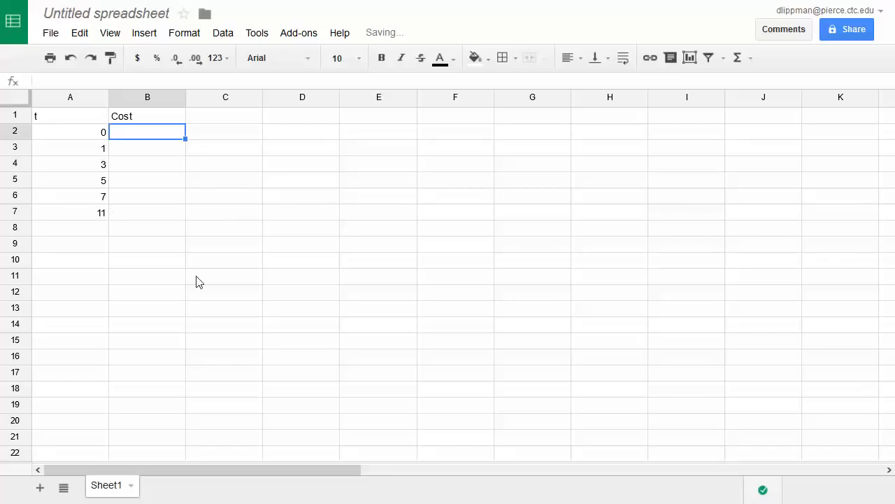
{"action": "type", "text": "10350"}
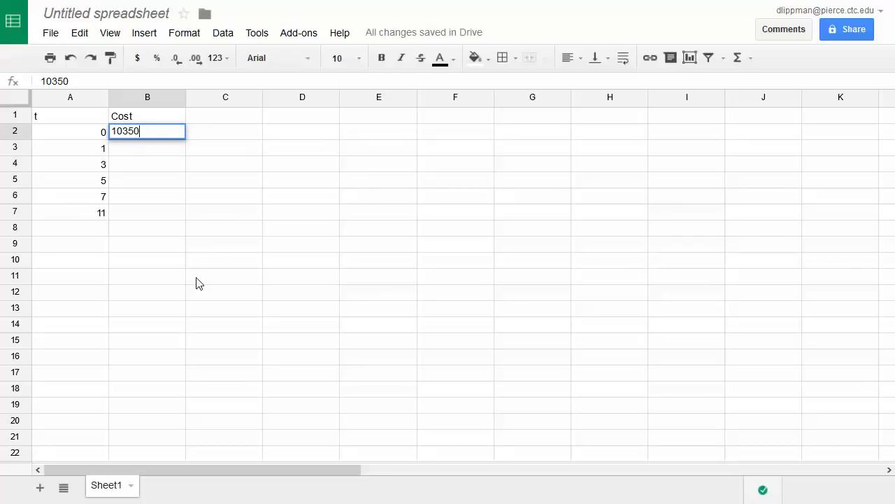
{"action": "key", "text": "Return"}
{"action": "type", "text": "11380"}
{"action": "key", "text": "Return"}
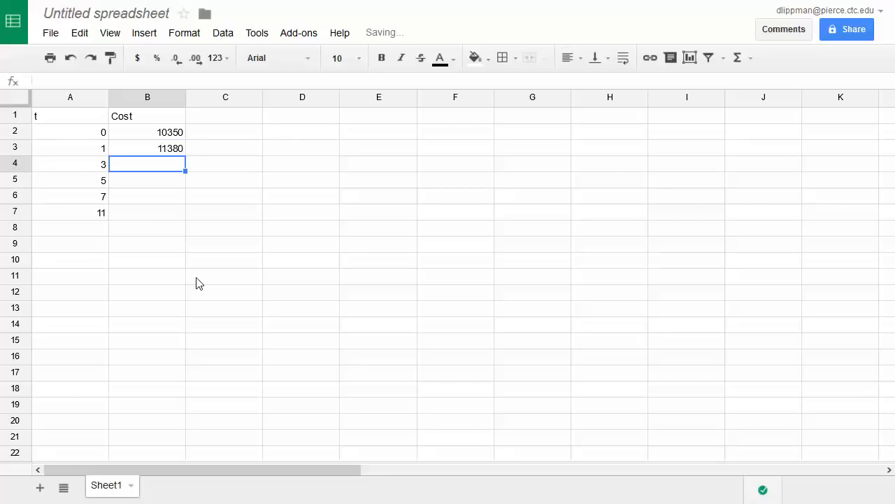
{"action": "type", "text": "10290"}
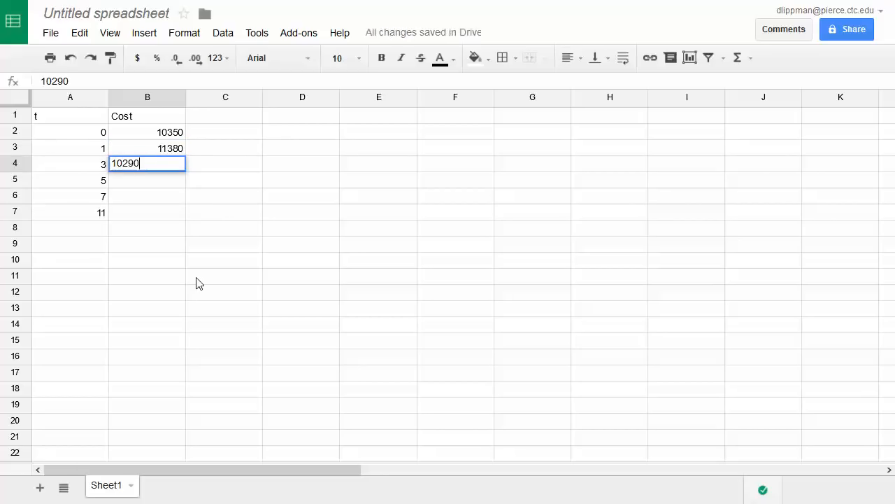
{"action": "key", "text": "Return"}
{"action": "type", "text": "11480"}
{"action": "key", "text": "Return"}
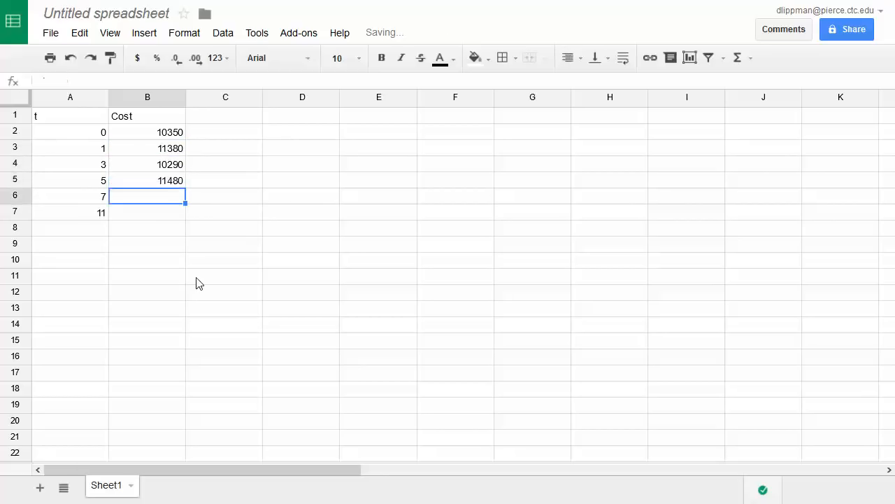
{"action": "type", "text": "12990"}
{"action": "key", "text": "Return"}
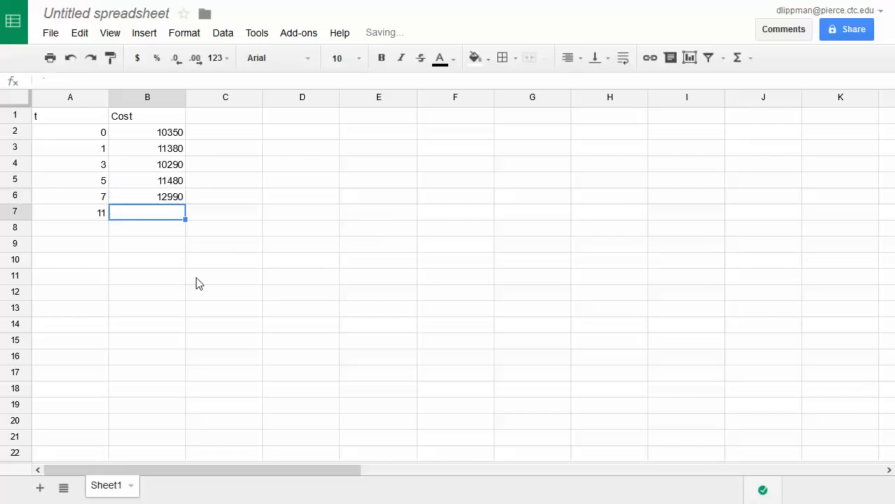
{"action": "type", "text": "15030"}
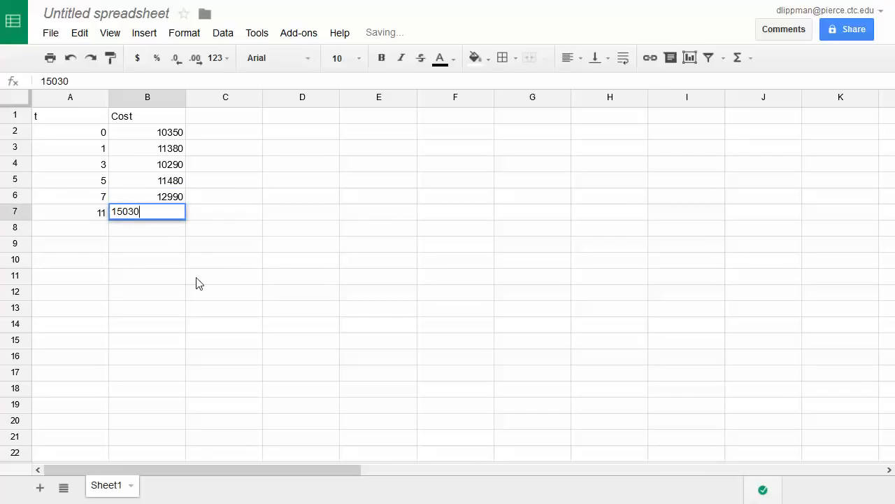
{"action": "key", "text": "Return"}
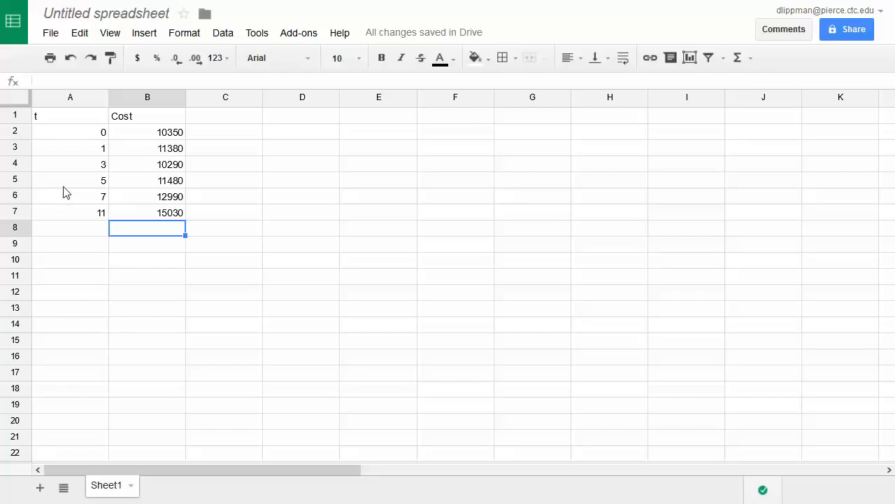
- Insert a scatter chart of the t and Cost data in A2:B7
{"action": "left_click_drag", "start_coordinate": [66, 134], "coordinate": [163, 219]}
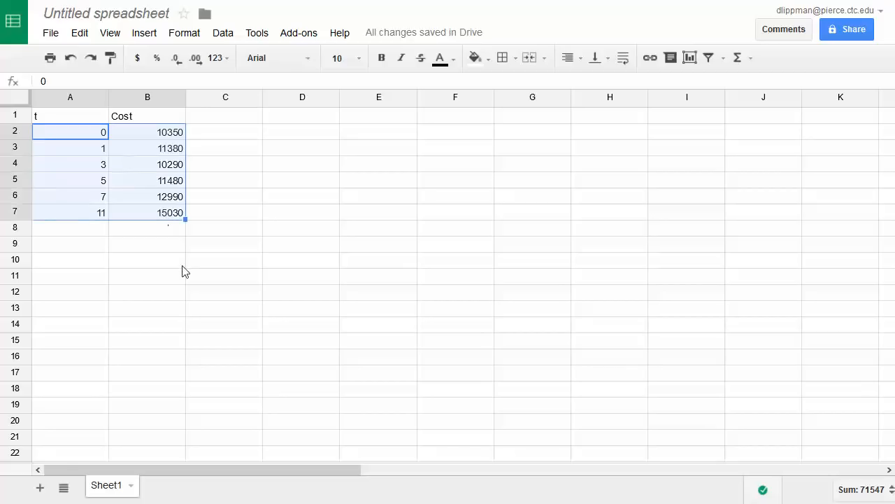
{"action": "left_click", "coordinate": [254, 33]}
{"action": "mouse_move", "coordinate": [134, 33]}
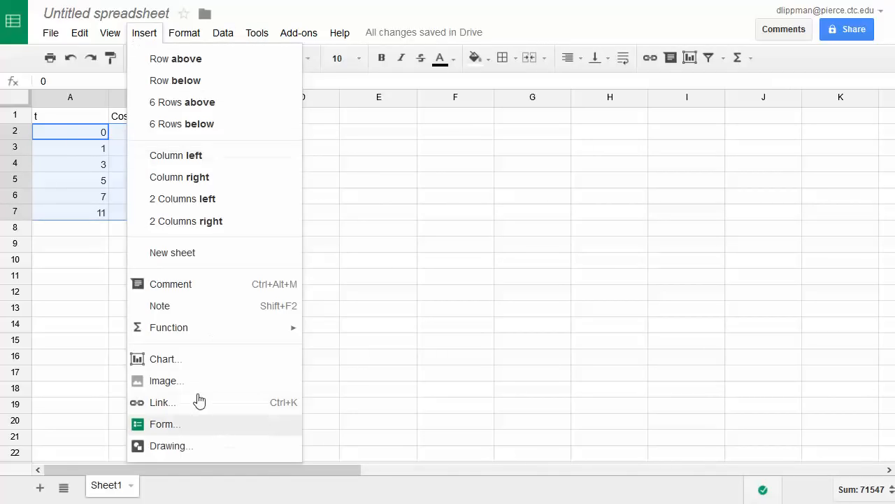
{"action": "left_click", "coordinate": [171, 359]}
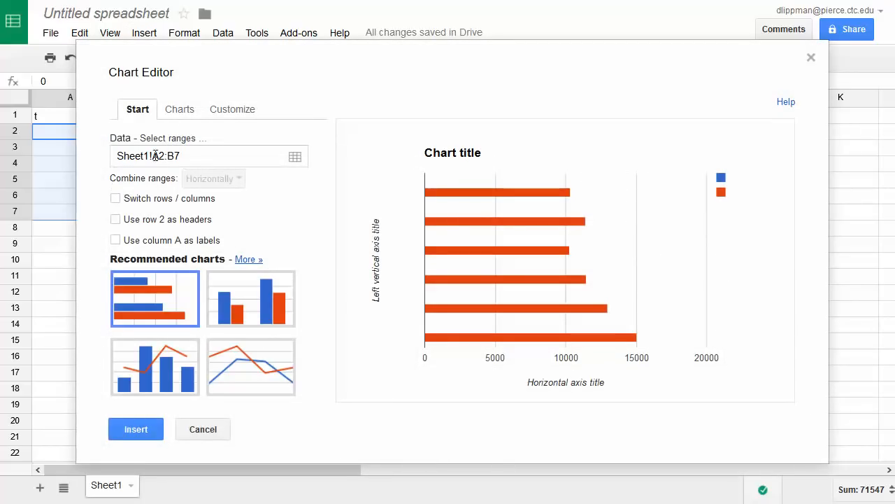
{"action": "left_click", "coordinate": [170, 112]}
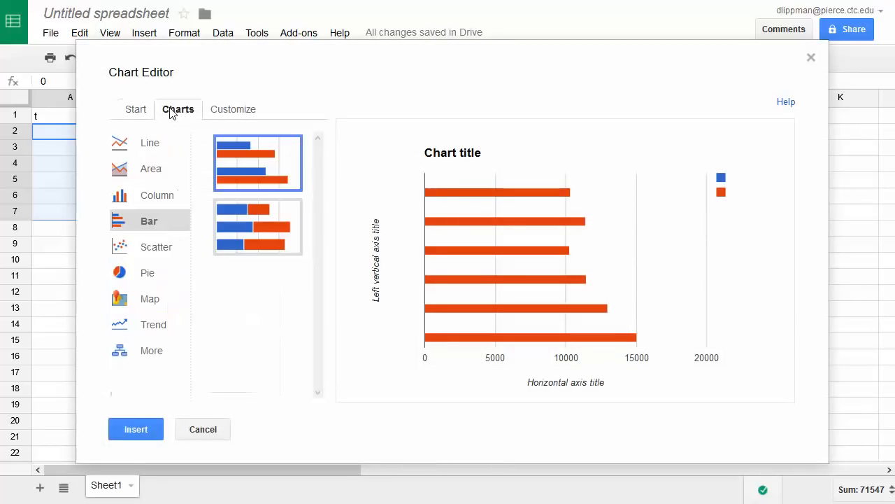
{"action": "left_click", "coordinate": [140, 252]}
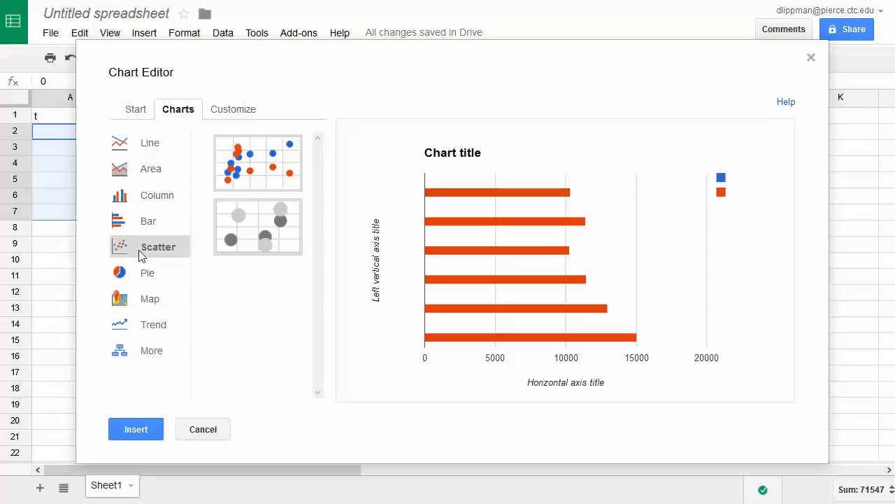
{"action": "left_click", "coordinate": [263, 166]}
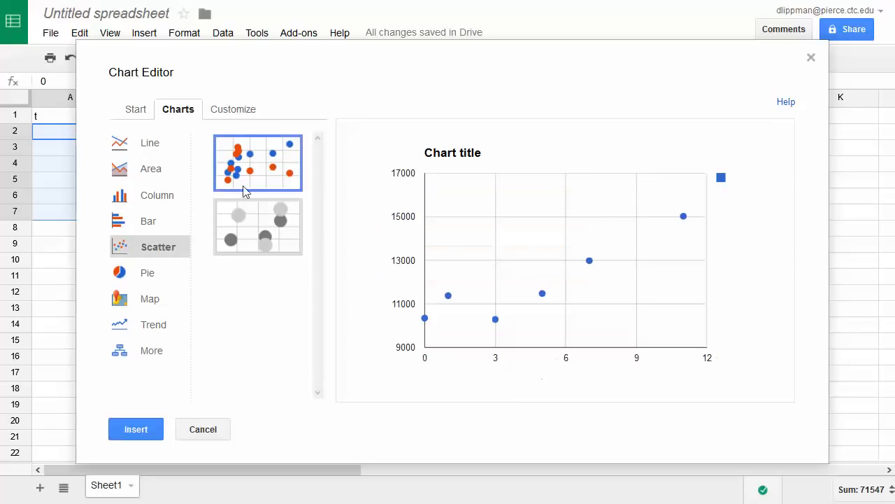
{"action": "left_click", "coordinate": [152, 431]}
- Move the scatter chart beside the data and then delete it
{"action": "left_click_drag", "start_coordinate": [296, 133], "coordinate": [575, 134]}
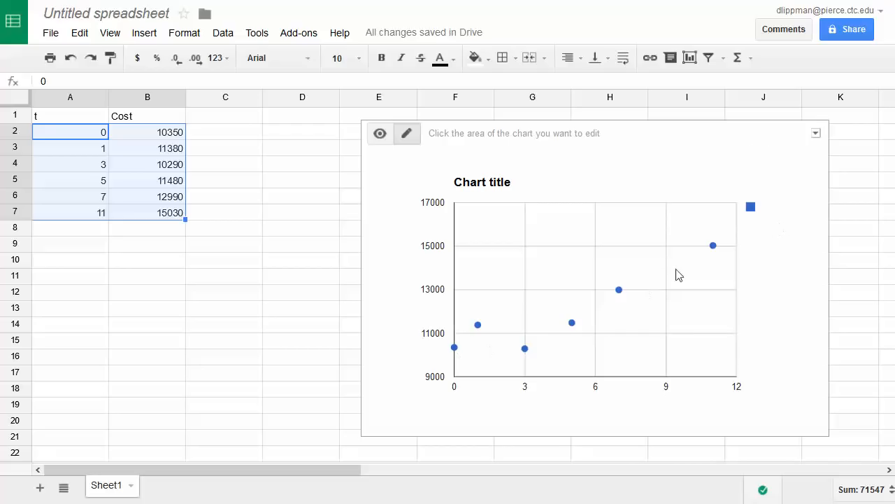
{"action": "left_click", "coordinate": [817, 134]}
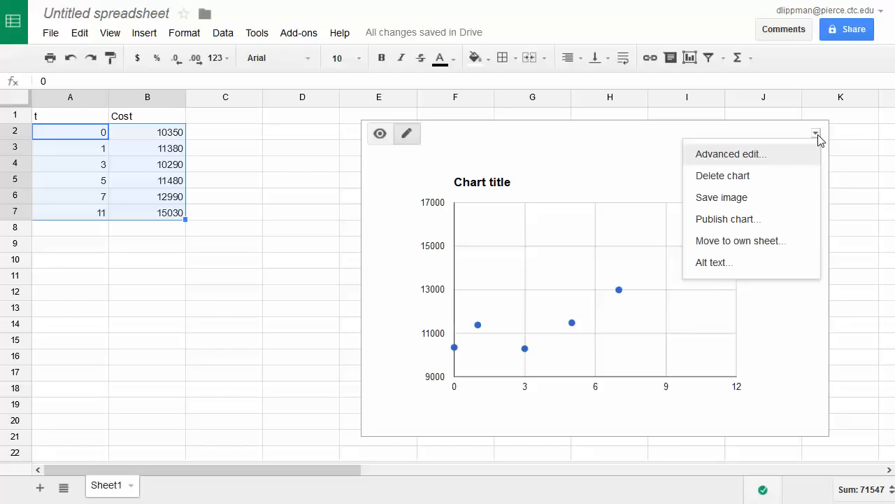
{"action": "left_click", "coordinate": [735, 175]}
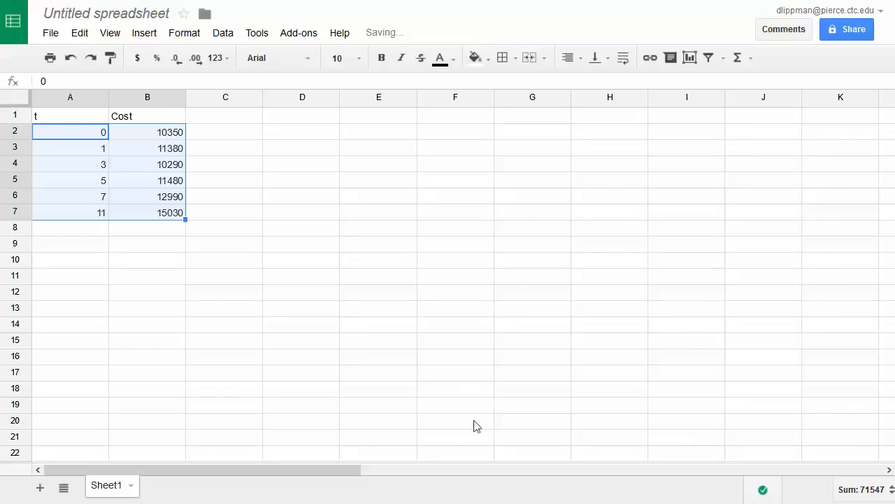
- Enter a LINEST formula in A10 using Cost B2:B7 as known y values and t A2:A7 as known x values
{"action": "left_click", "coordinate": [155, 260]}
{"action": "left_click", "coordinate": [82, 248]}
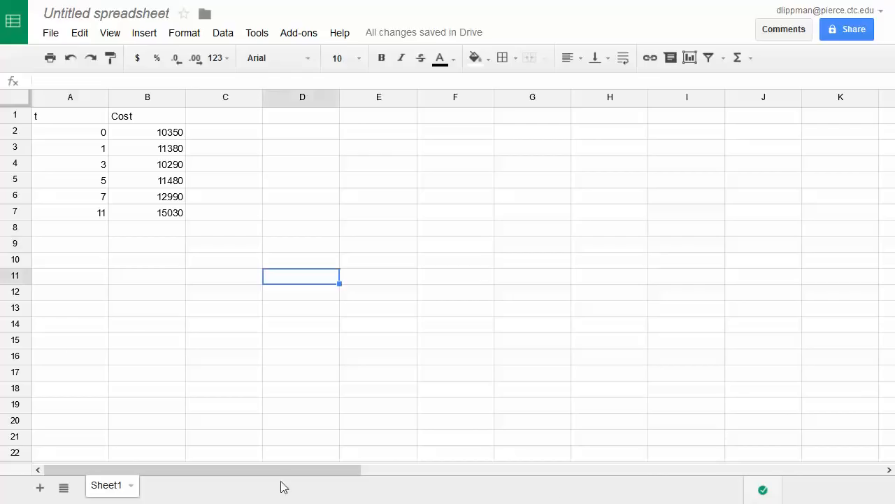
{"action": "left_click", "coordinate": [68, 260]}
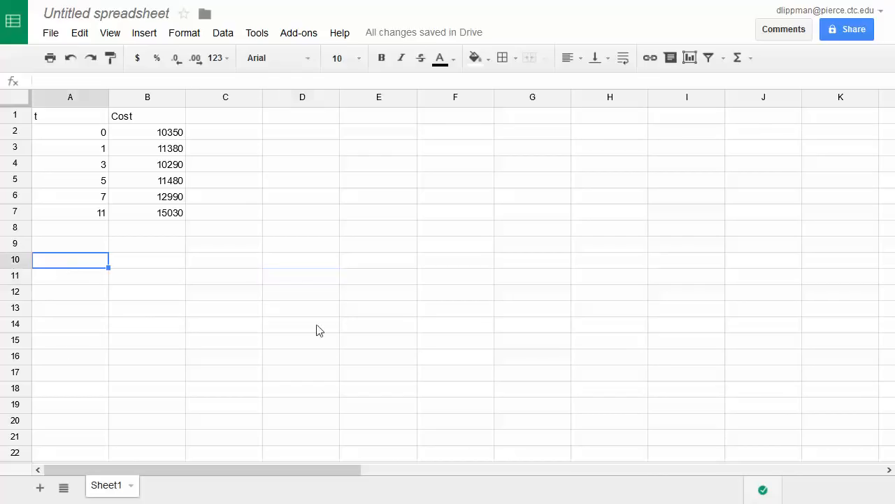
{"action": "type", "text": "="}
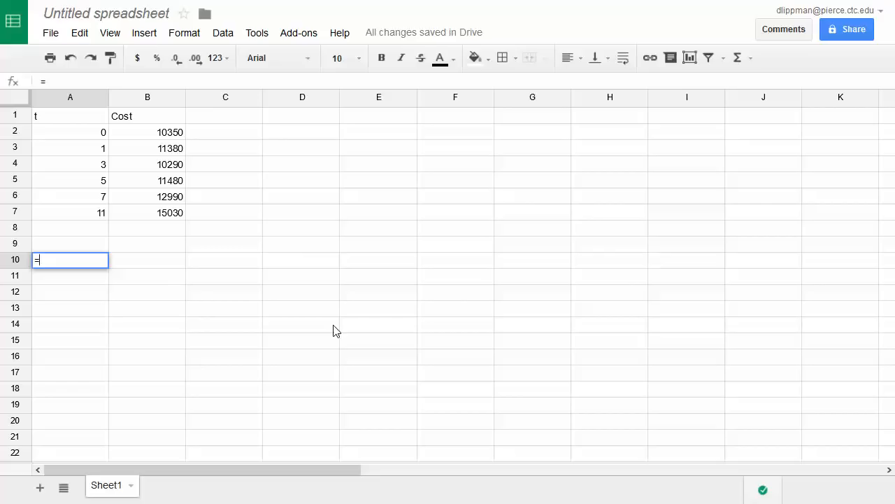
{"action": "type", "text": "linest"}
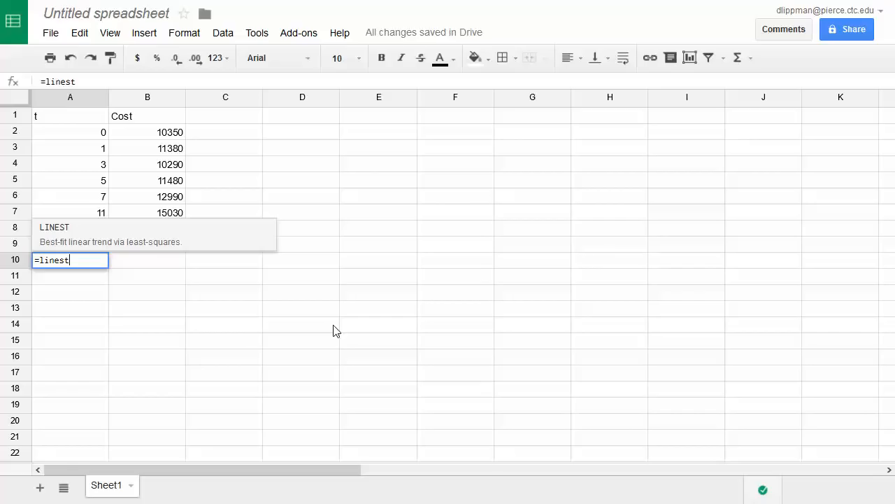
{"action": "type", "text": "("}
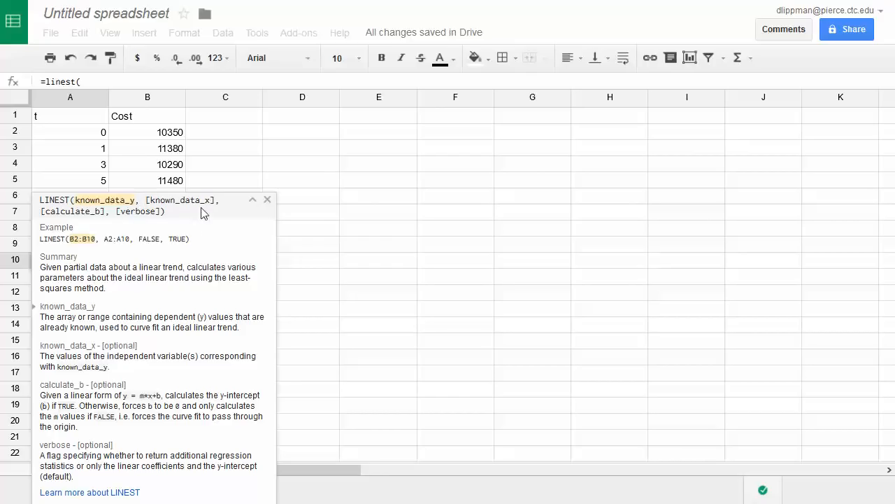
{"action": "left_click_drag", "start_coordinate": [155, 135], "coordinate": [156, 224]}
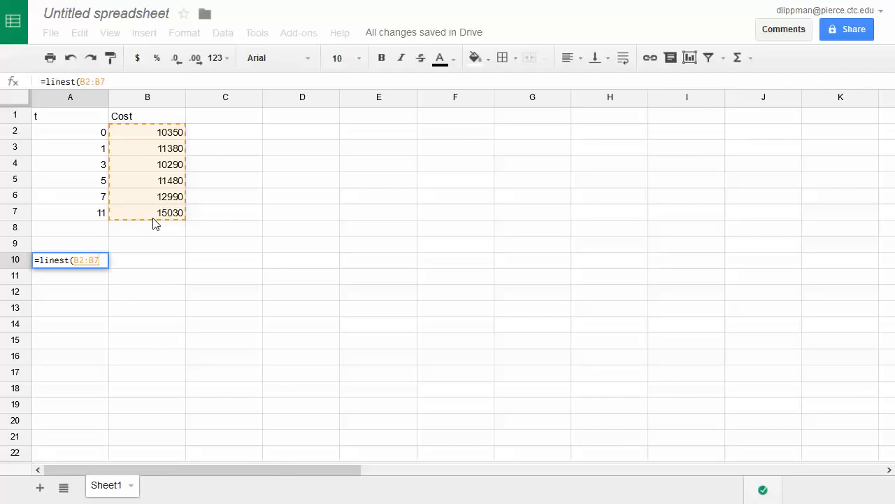
{"action": "type", "text": ","}
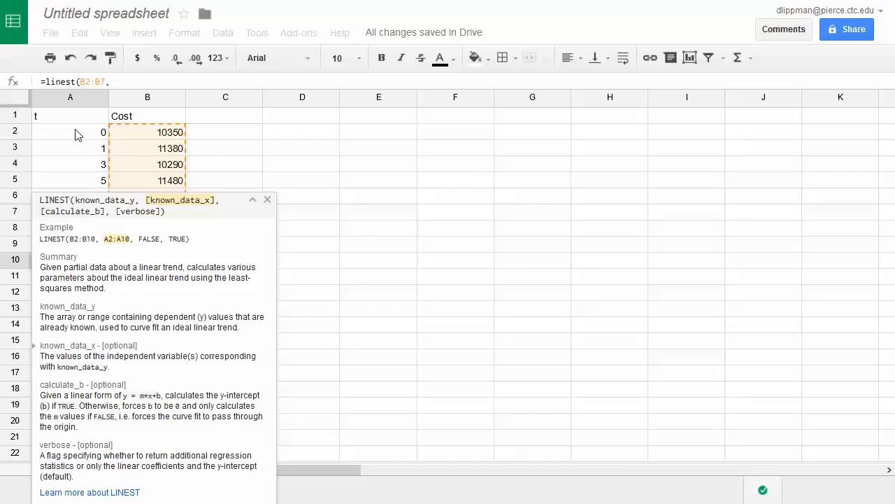
{"action": "left_click_drag", "start_coordinate": [78, 135], "coordinate": [70, 217]}
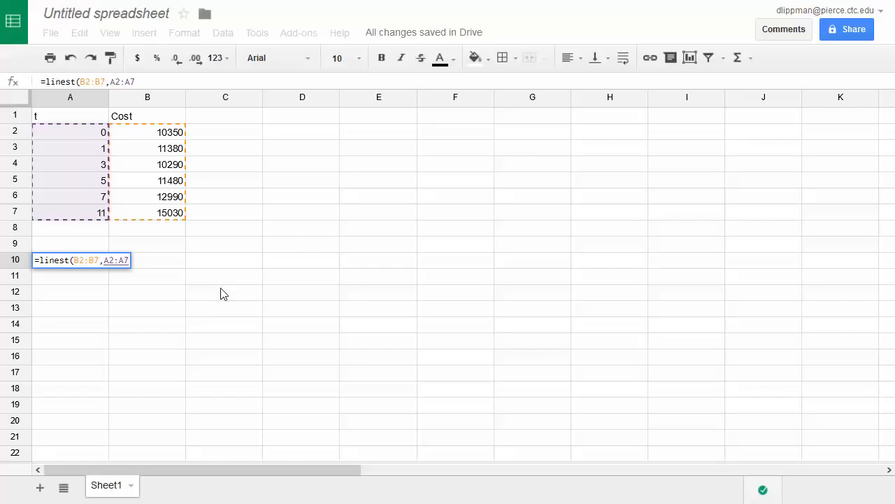
{"action": "type", "text": ")"}
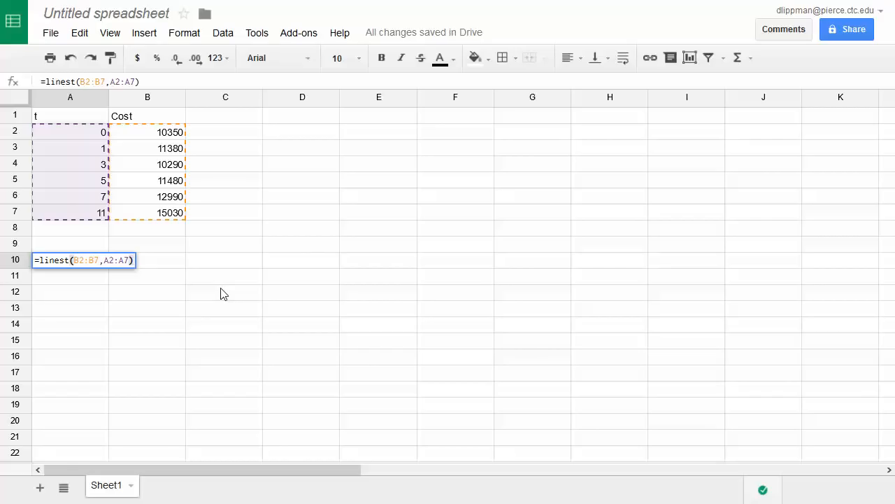
{"action": "key", "text": "Return"}
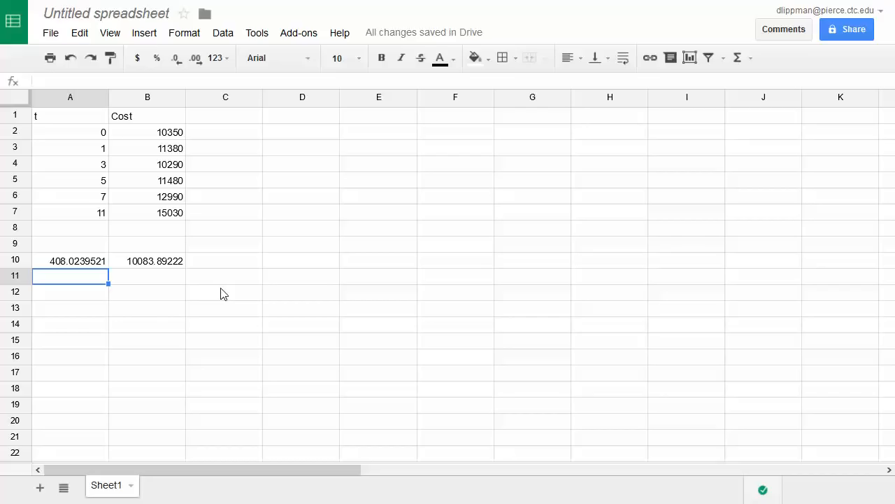
- Label the results by entering slope in A11 and intercept in B11
{"action": "type", "text": "slope"}
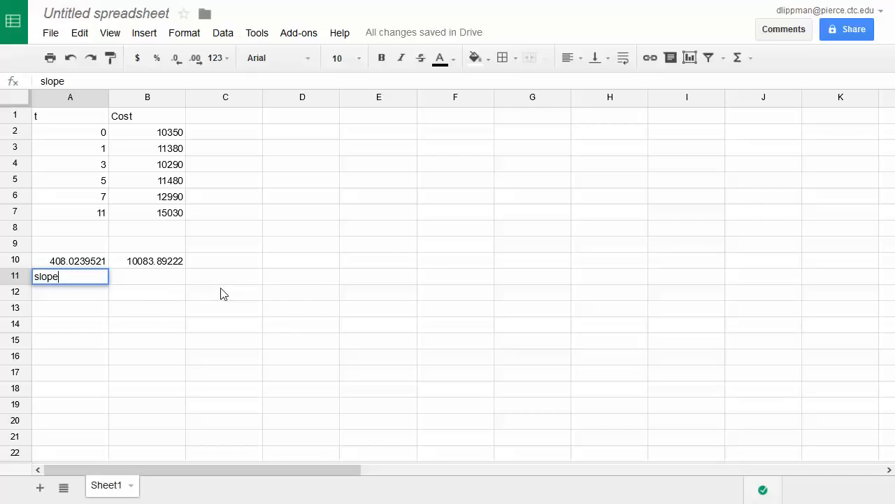
{"action": "key", "text": "Tab"}
{"action": "type", "text": "intercept"}
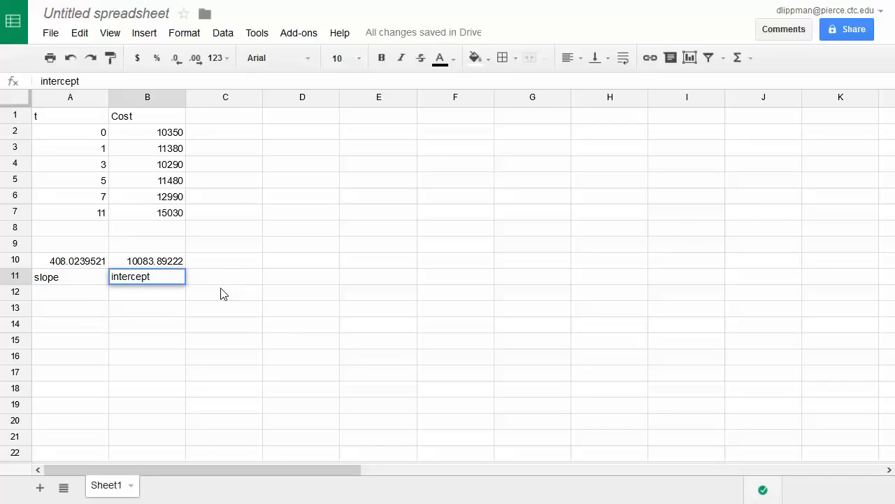
{"action": "key", "text": "Return"}
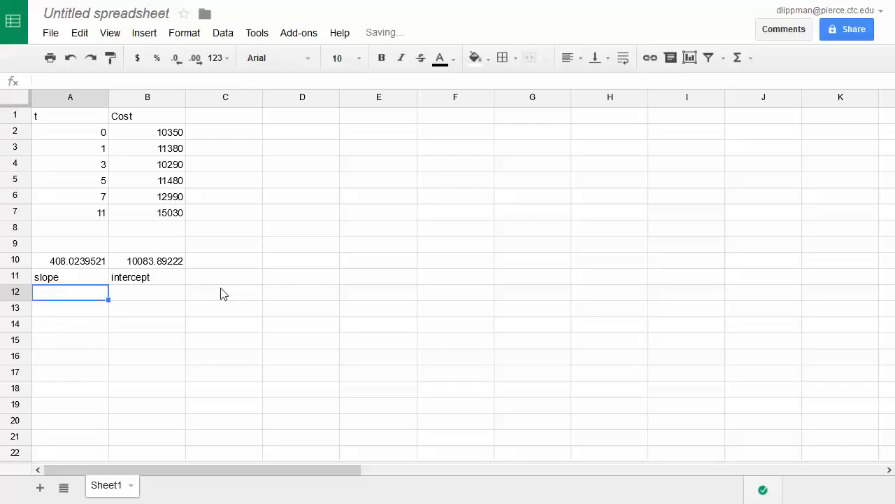
- Write the linear equation y = 408.0239t + 10083.89 in A12
{"action": "type", "text": "y = 308"}
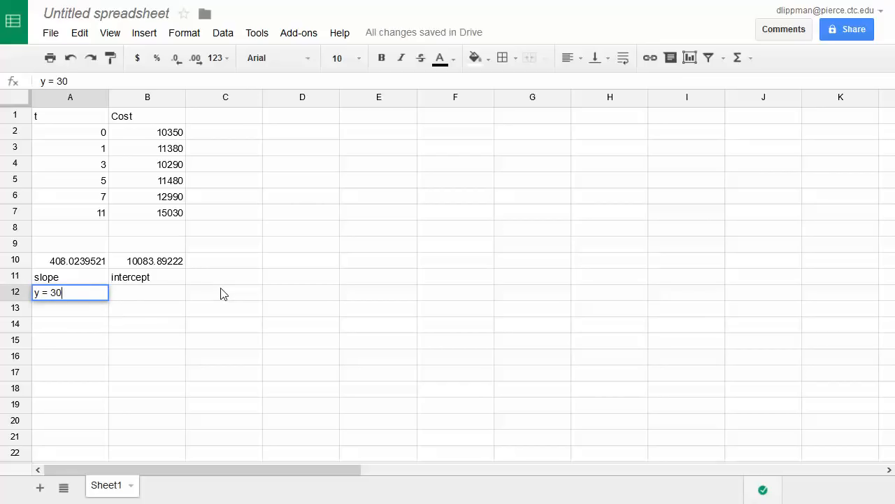
{"action": "key", "text": "BackSpace"}
{"action": "key", "text": "BackSpace"}
{"action": "key", "text": "BackSpace"}
{"action": "type", "text": "408.0239"}
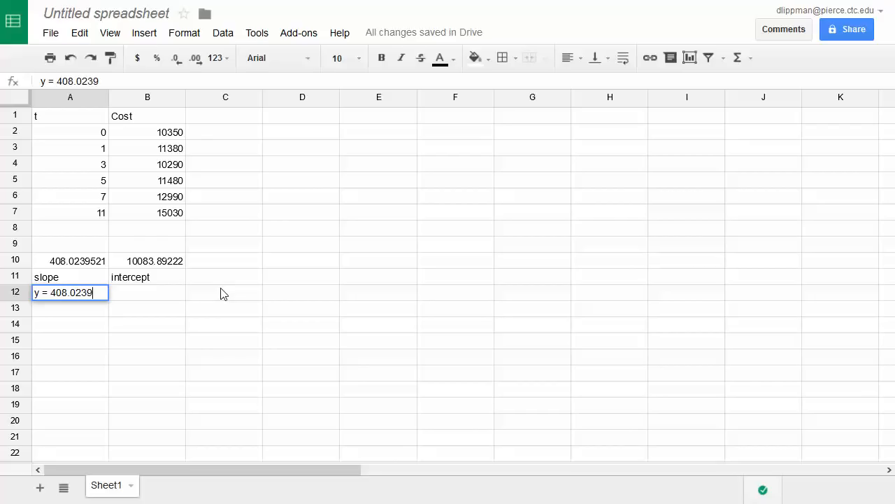
{"action": "type", "text": "x +"}
{"action": "key", "text": "BackSpace"}
{"action": "key", "text": "BackSpace"}
{"action": "key", "text": "BackSpace"}
{"action": "type", "text": "t + 10083.89"}
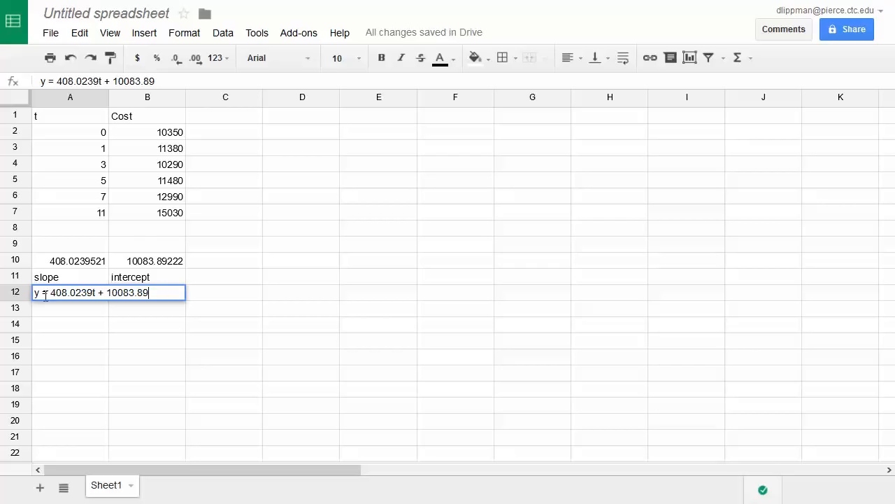
- Replace the y at the start of the A12 equation with C and commit the entry
{"action": "left_click_drag", "start_coordinate": [40, 296], "coordinate": [37, 297]}
{"action": "type", "text": "C"}
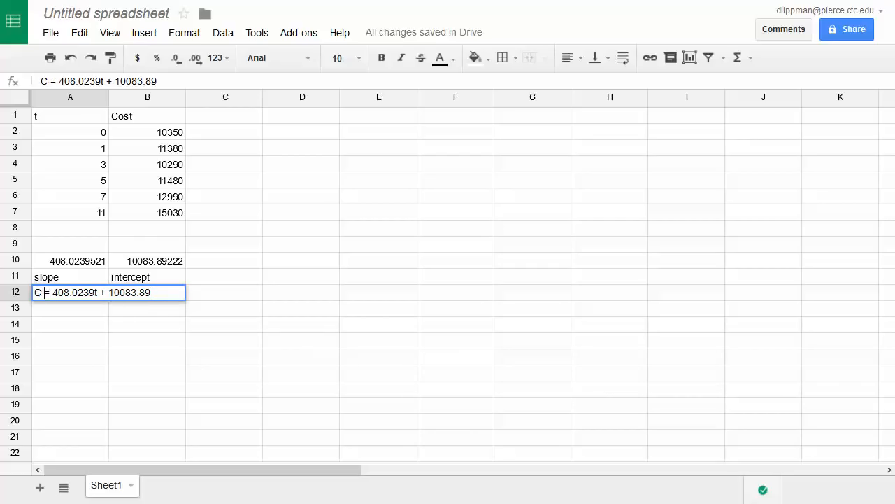
{"action": "left_click", "coordinate": [275, 282]}
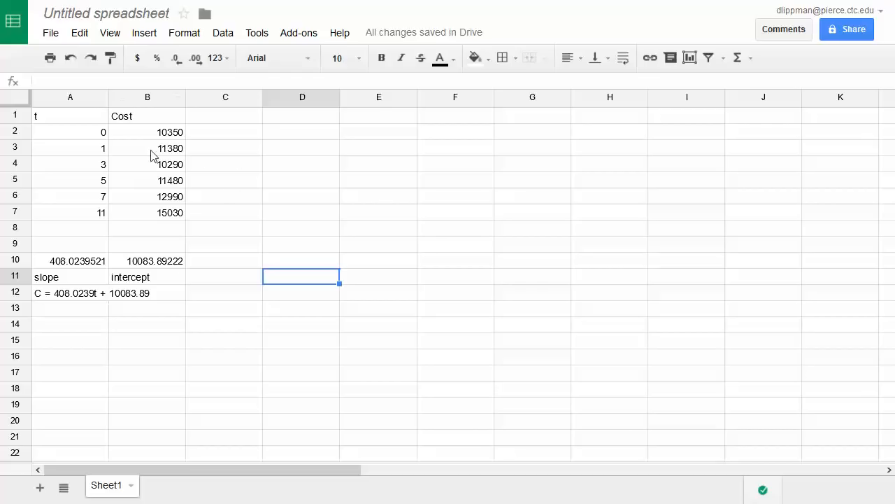
- Enter a LOGEST formula in A14 using B2:B7 as known y values and A2:A7 as known x values
{"action": "left_click", "coordinate": [68, 330]}
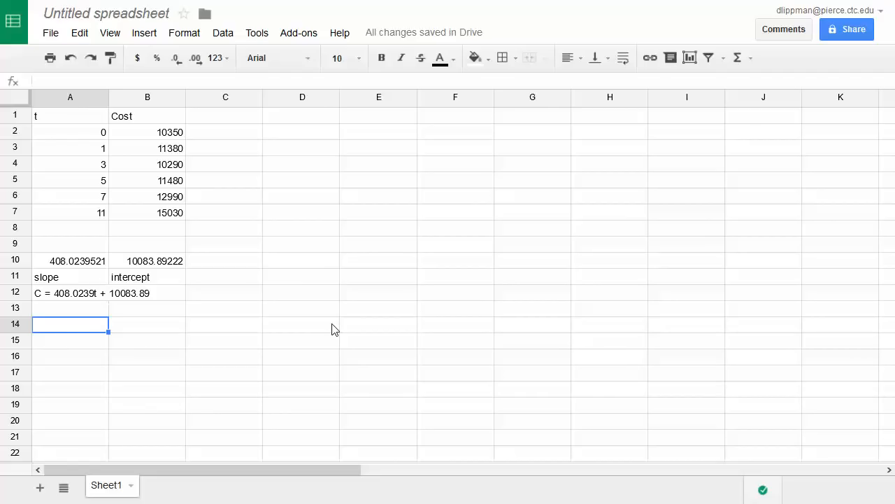
{"action": "type", "text": "="}
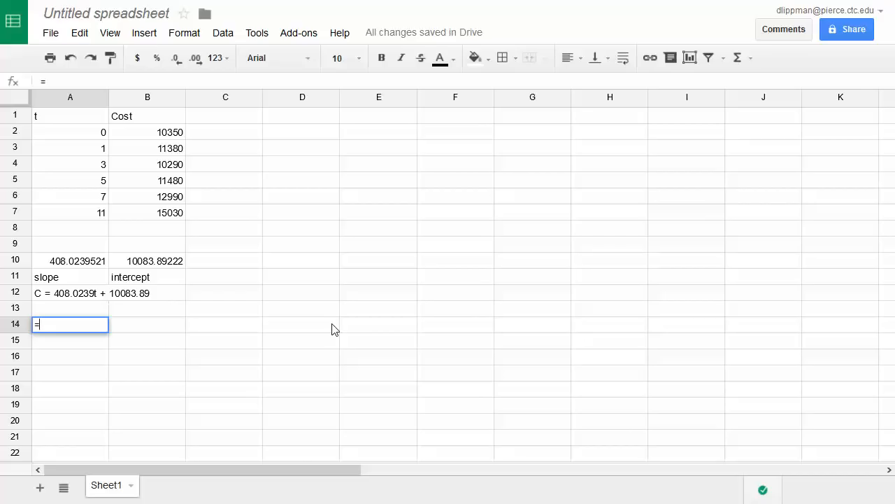
{"action": "type", "text": "logest"}
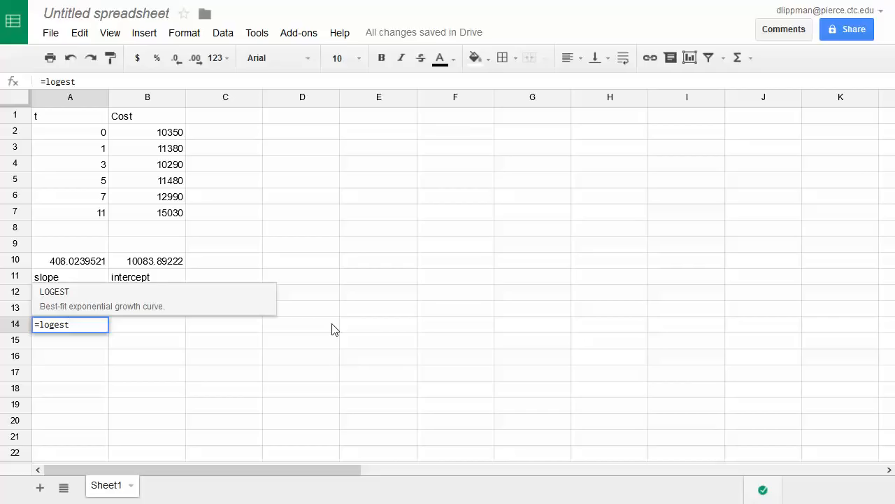
{"action": "type", "text": "("}
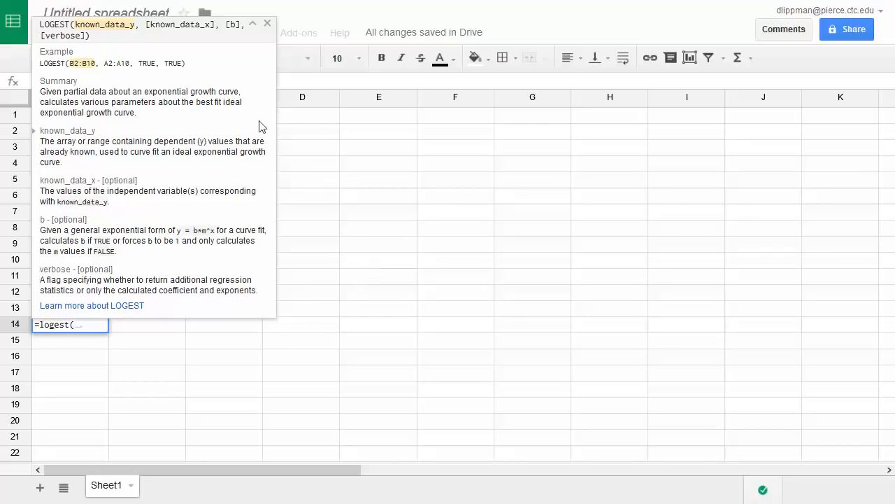
{"action": "left_click", "coordinate": [253, 24]}
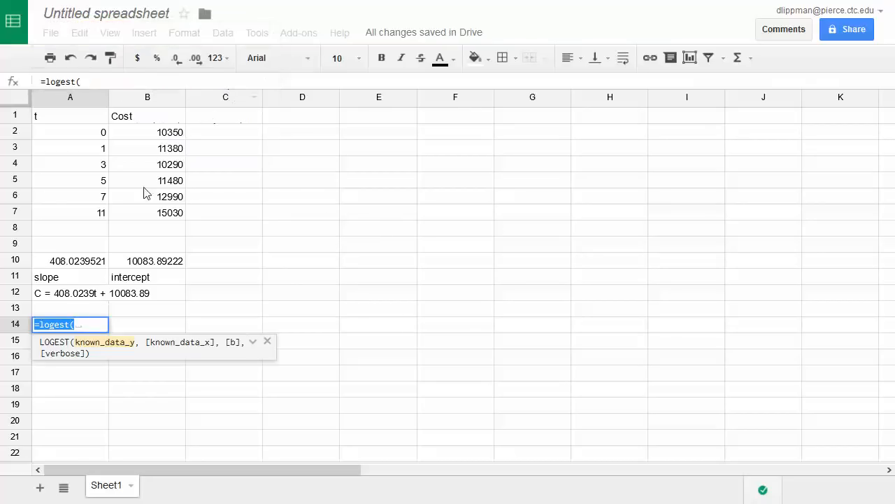
{"action": "left_click", "coordinate": [163, 131]}
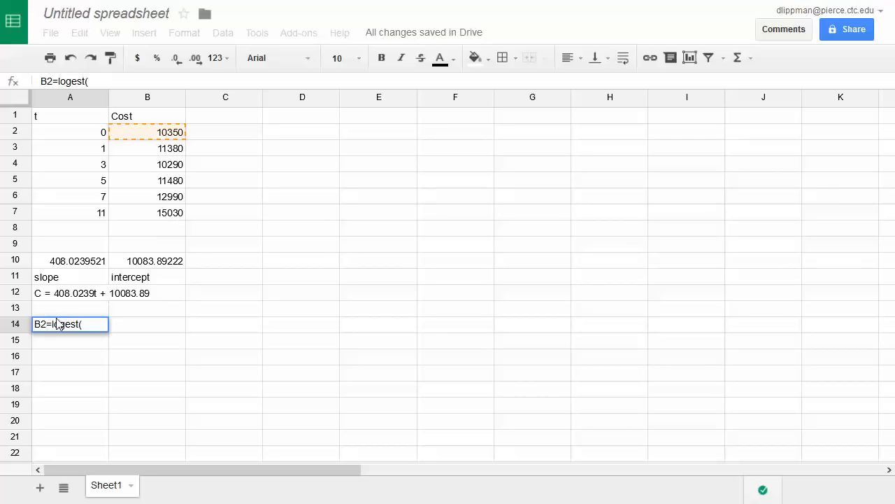
{"action": "key", "text": "BackSpace"}
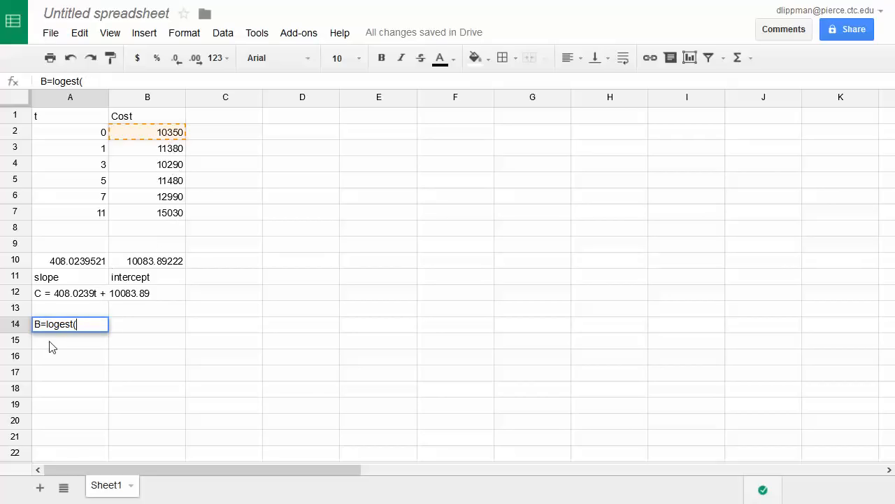
{"action": "key", "text": "BackSpace"}
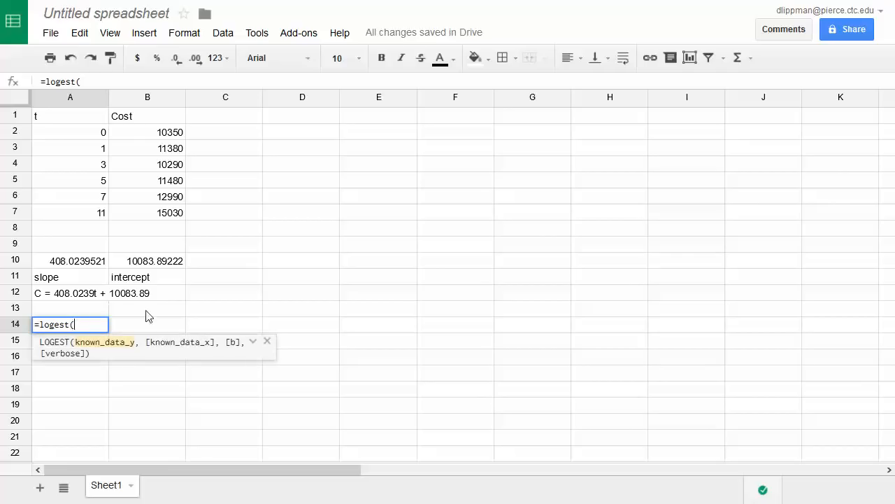
{"action": "left_click_drag", "start_coordinate": [159, 132], "coordinate": [162, 218]}
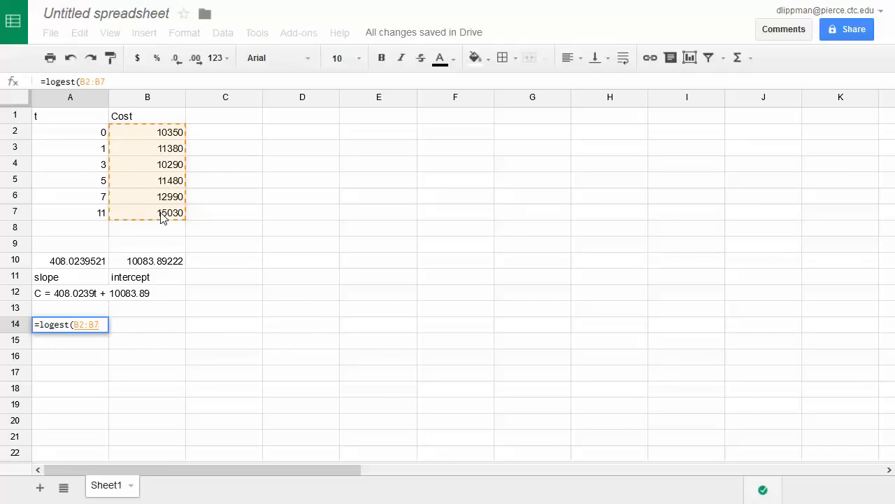
{"action": "type", "text": ","}
{"action": "left_click_drag", "start_coordinate": [74, 136], "coordinate": [79, 213]}
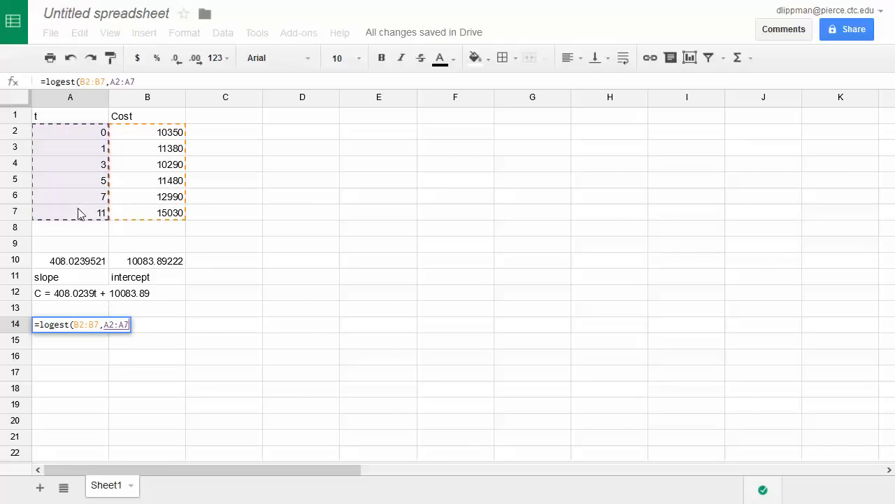
{"action": "type", "text": ")"}
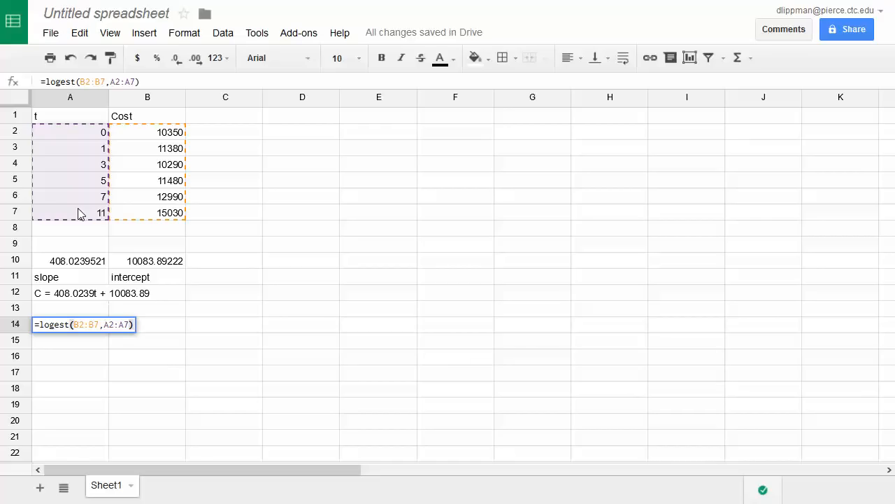
{"action": "key", "text": "Return"}
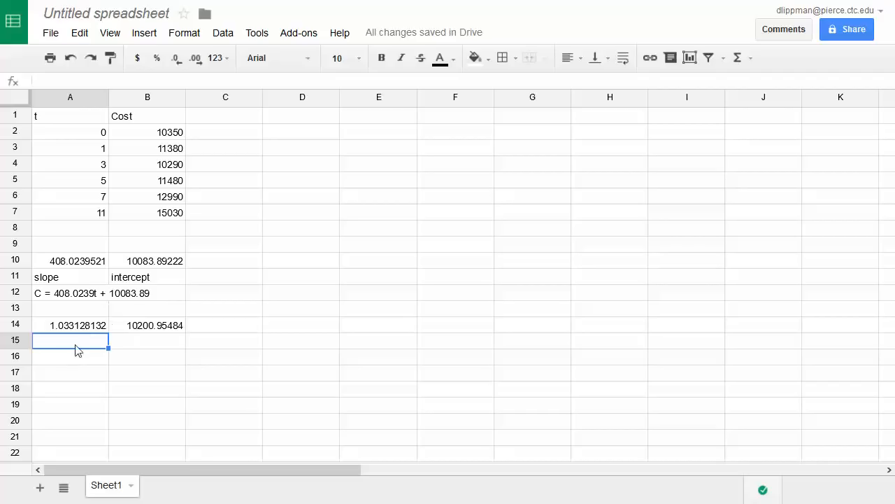
- Label the exponential results by entering growth factor in A15 and intercept in B15
{"action": "type", "text": "groth"}
{"action": "key", "text": "BackSpace"}
{"action": "key", "text": "BackSpace"}
{"action": "type", "text": "wth factor"}
{"action": "key", "text": "Tab"}
{"action": "type", "text": "intercept"}
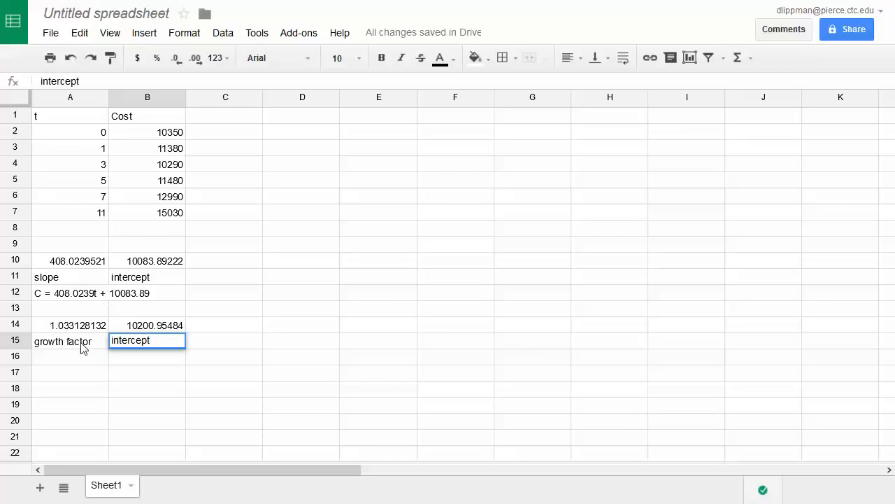
{"action": "key", "text": "Return"}
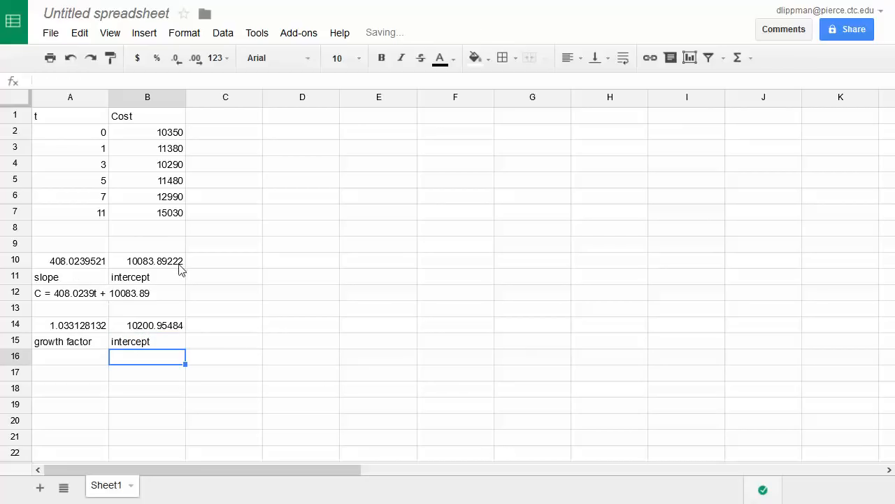
- Write the exponential model C = 10200.95(1.03313)^t in A16
{"action": "left_click", "coordinate": [62, 363]}
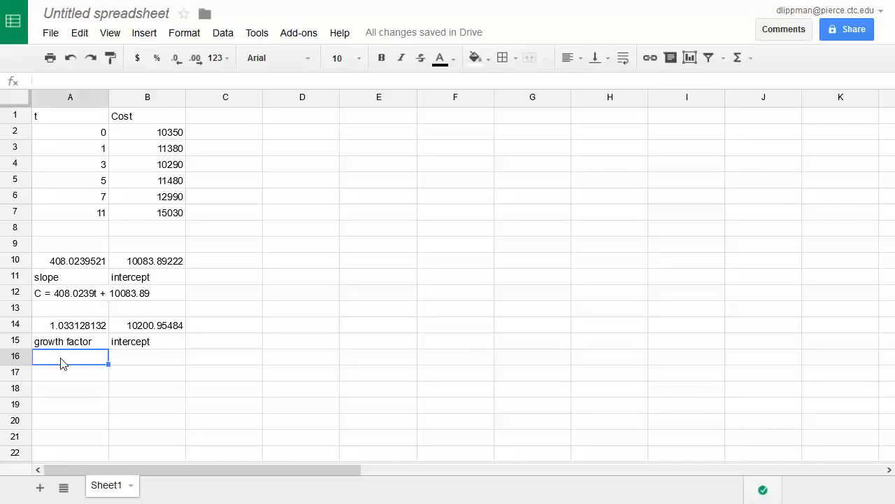
{"action": "type", "text": "C = 10200"}
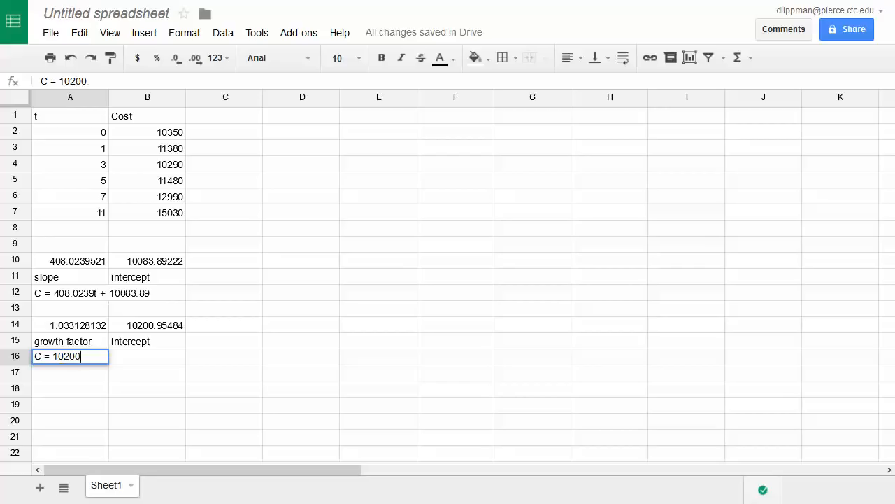
{"action": "type", "text": ".95(1."}
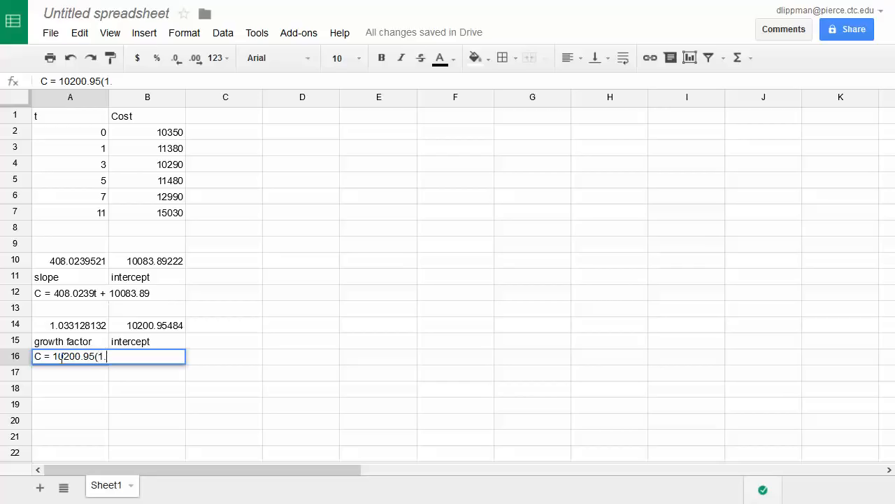
{"action": "type", "text": "03313)^t"}
{"action": "left_click", "coordinate": [365, 343]}
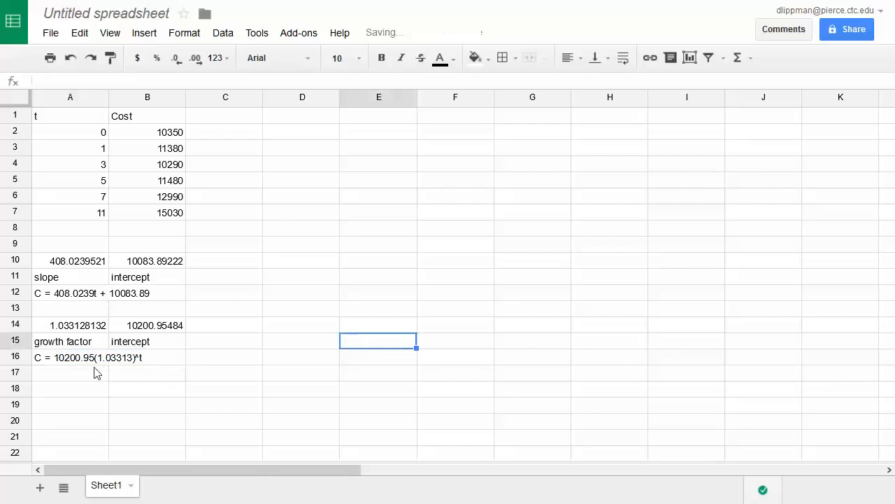